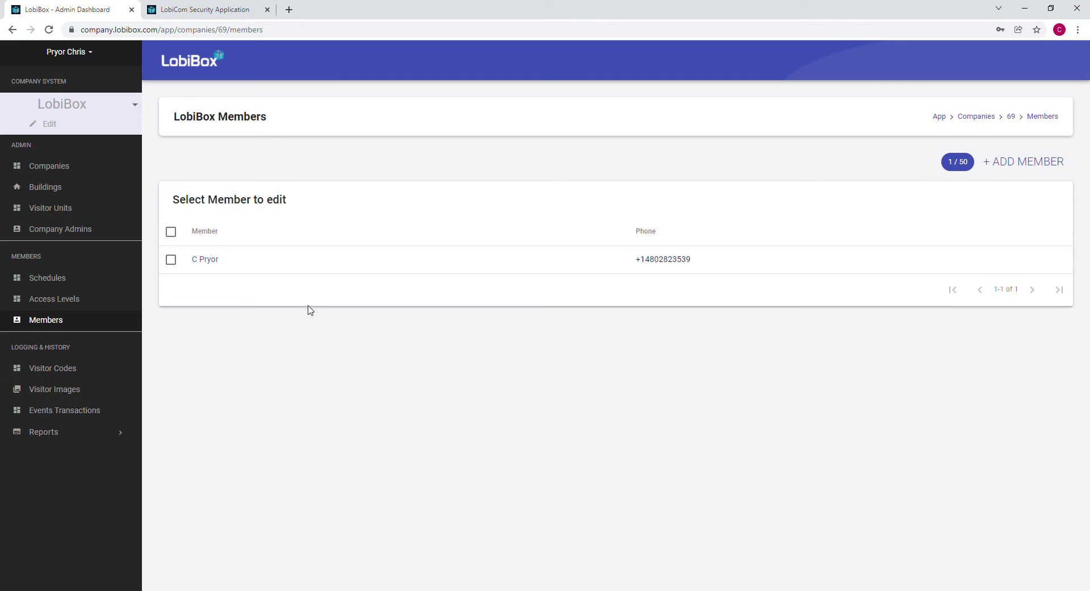
Create a member with the phone number, first and last name, and Interns access level, then save.
{"action": "left_click", "coordinate": [1022, 164]}
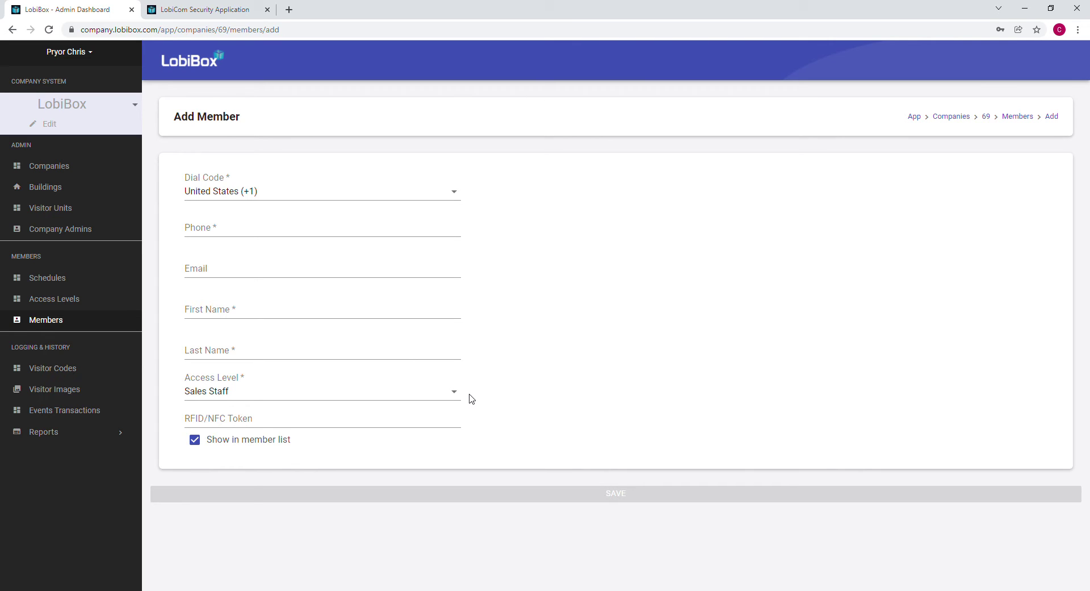
{"action": "left_click", "coordinate": [330, 231]}
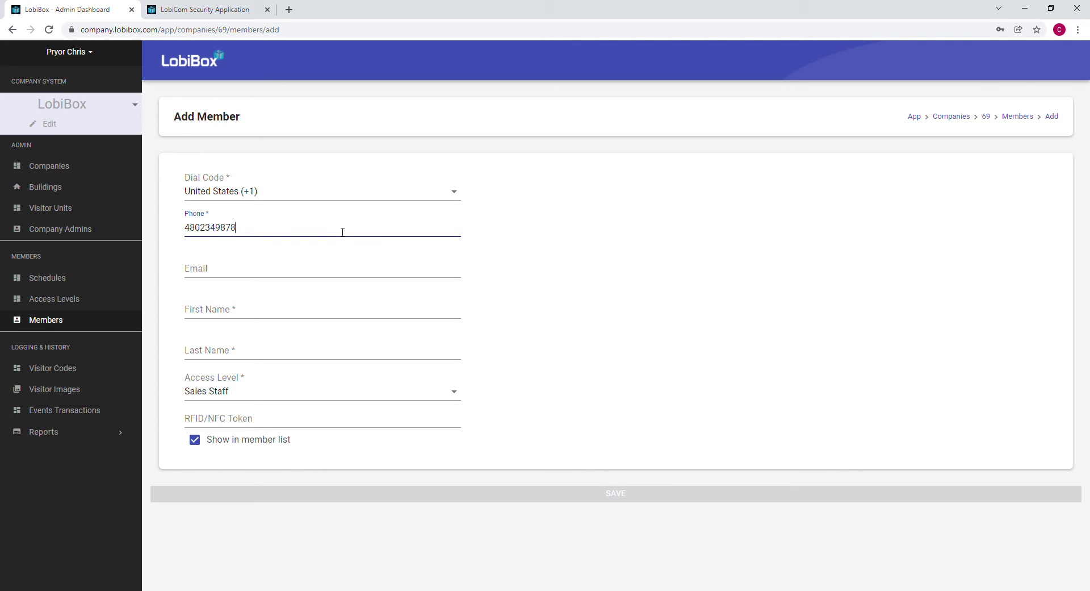
{"action": "left_click", "coordinate": [360, 311]}
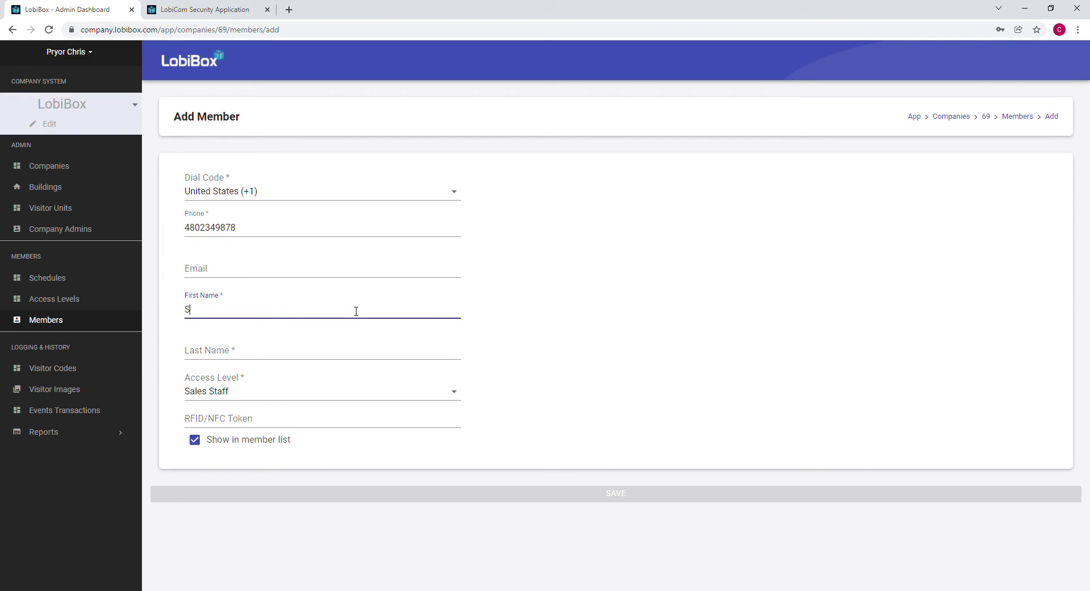
{"action": "key", "text": "Tab"}
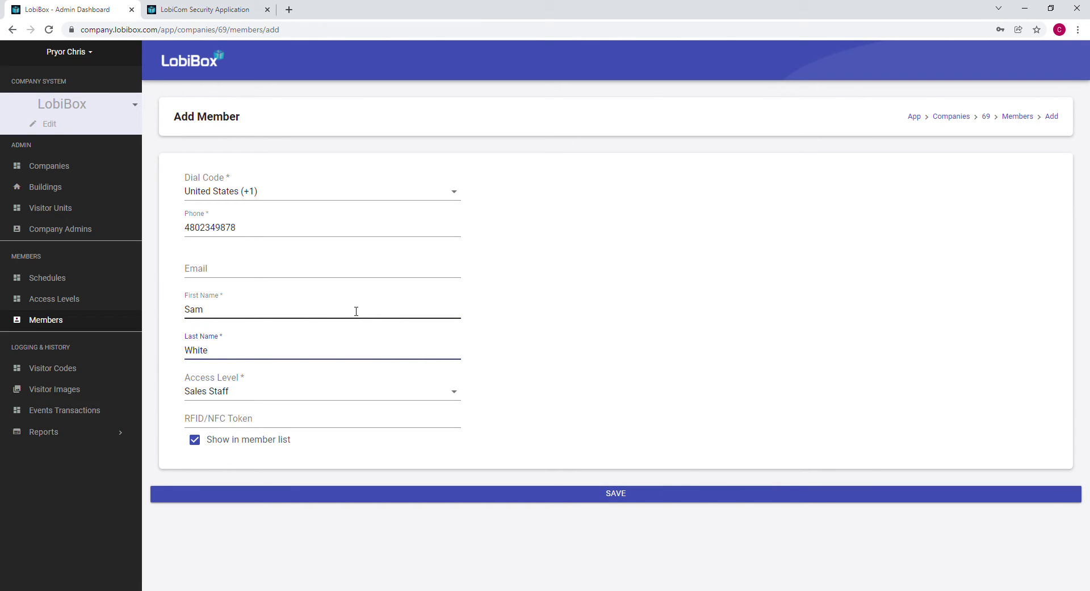
{"action": "left_click", "coordinate": [451, 394]}
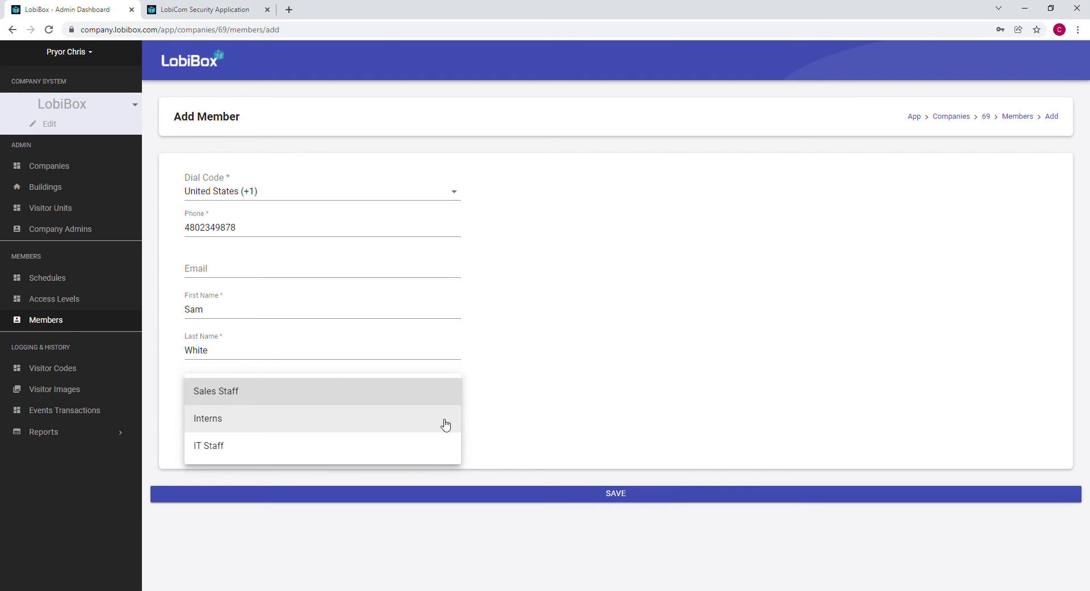
{"action": "left_click", "coordinate": [446, 425]}
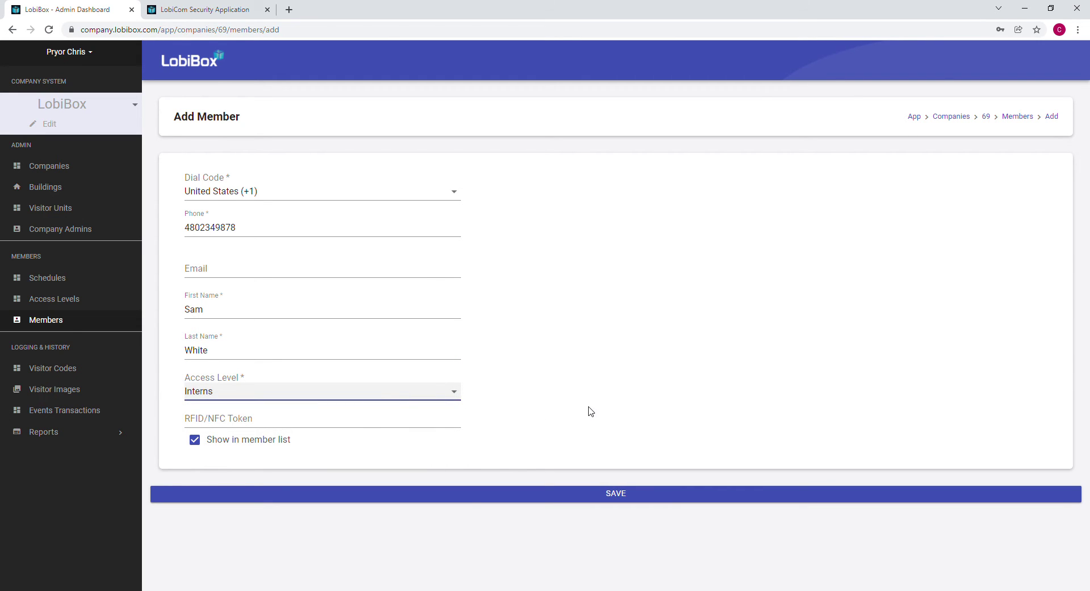
{"action": "left_click", "coordinate": [624, 496]}
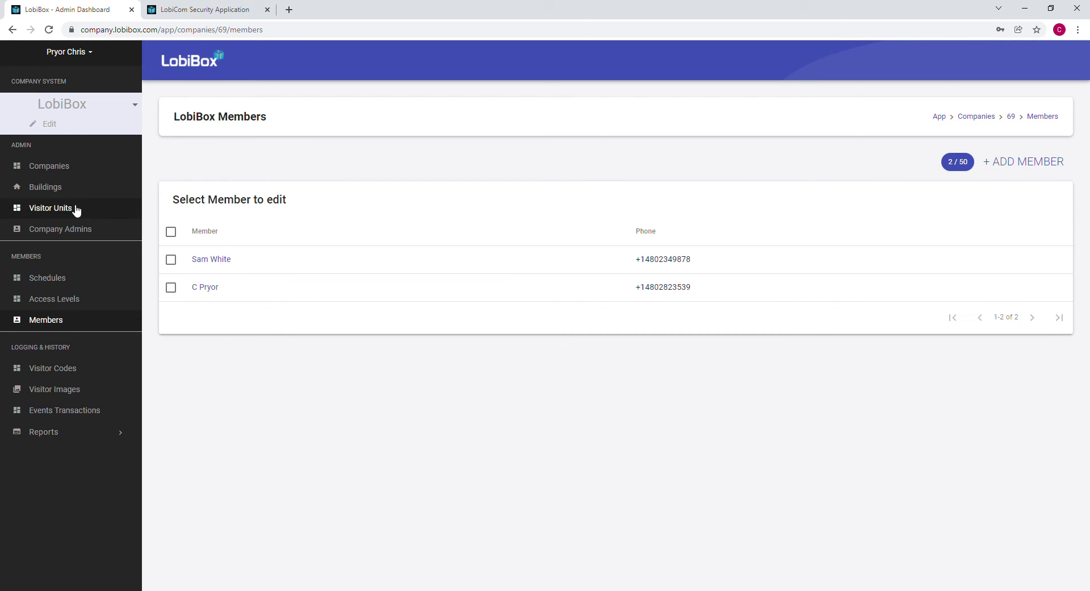
Go to Company Admins and start a new admin entry.
{"action": "left_click", "coordinate": [65, 234]}
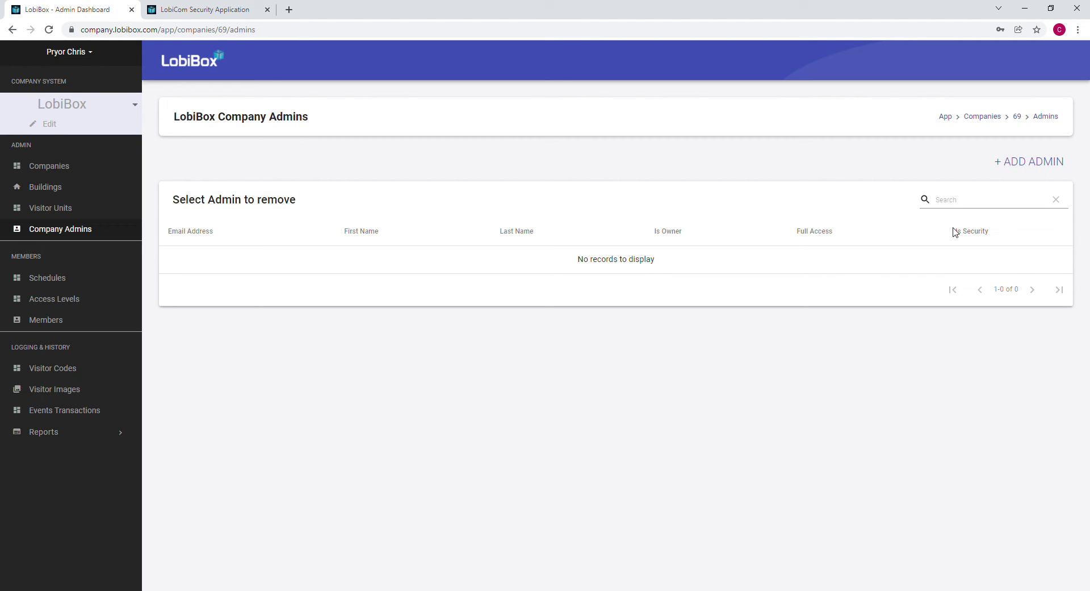
{"action": "left_click", "coordinate": [1031, 163]}
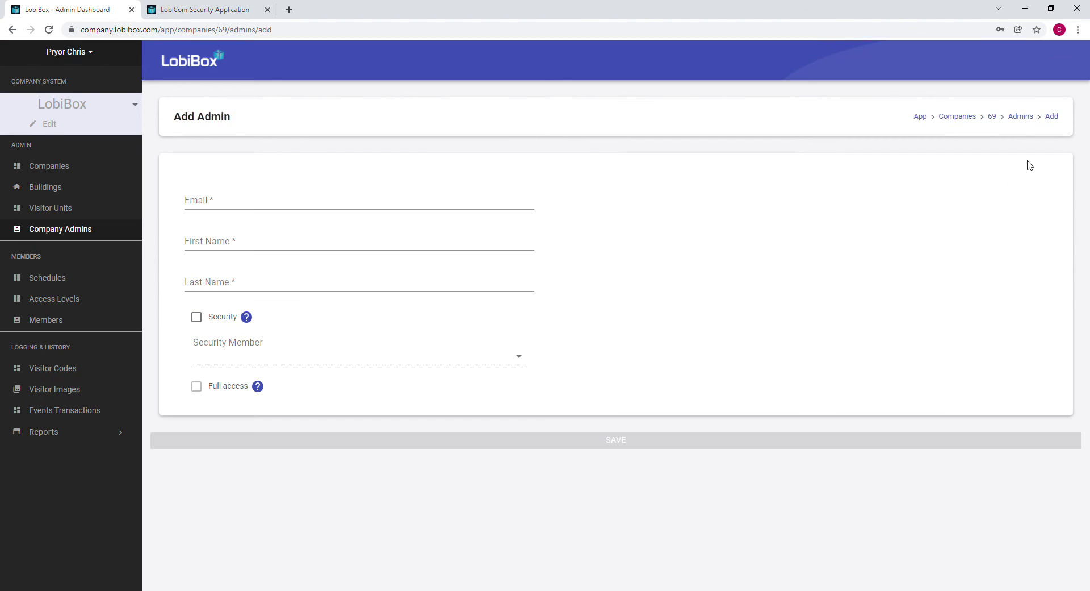
Save an admin with e-mail, first and last name, Security ticked, linked to the newly added member.
{"action": "left_click", "coordinate": [265, 201]}
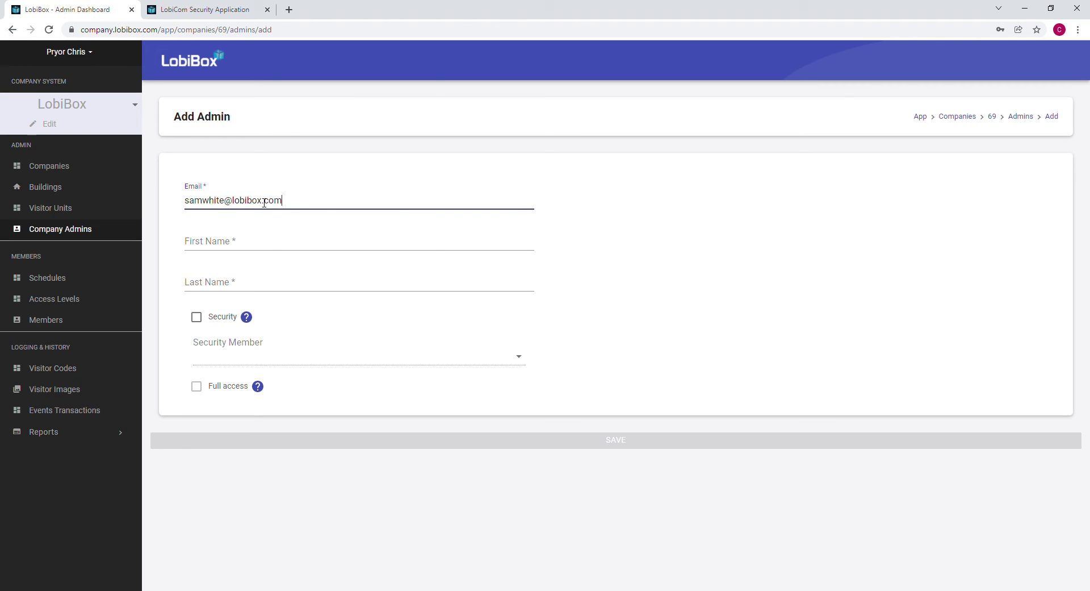
{"action": "key", "text": "Tab"}
{"action": "key", "text": "Tab"}
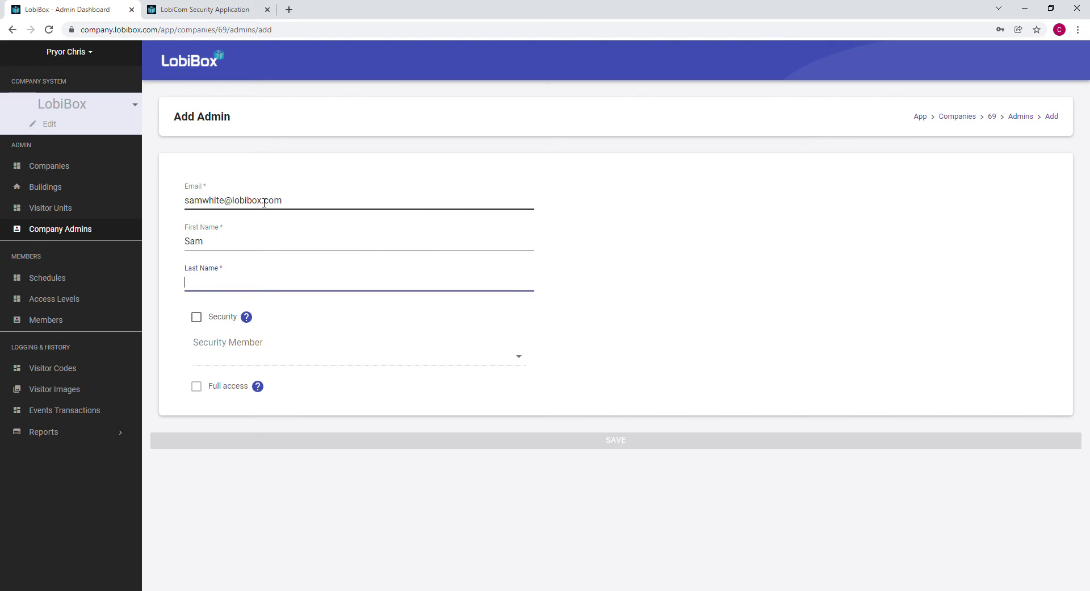
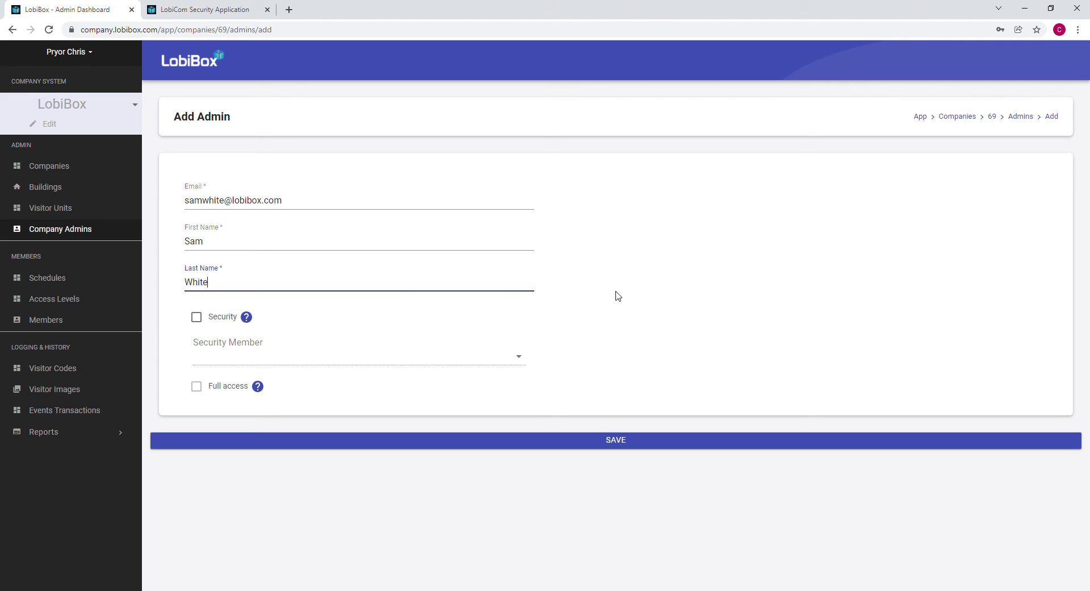
{"action": "left_click", "coordinate": [197, 318]}
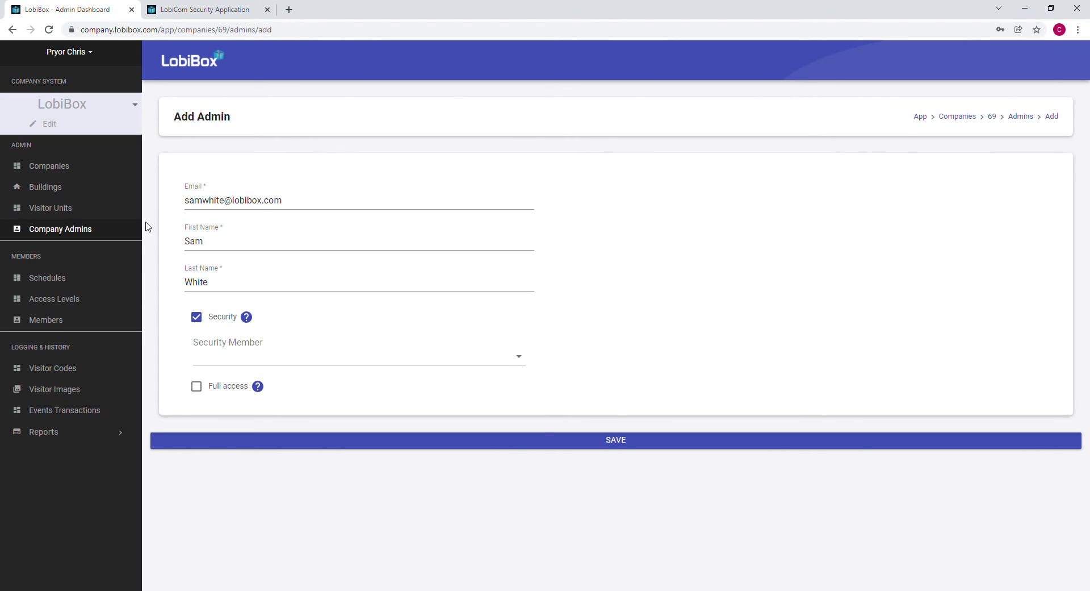
{"action": "left_click", "coordinate": [327, 356]}
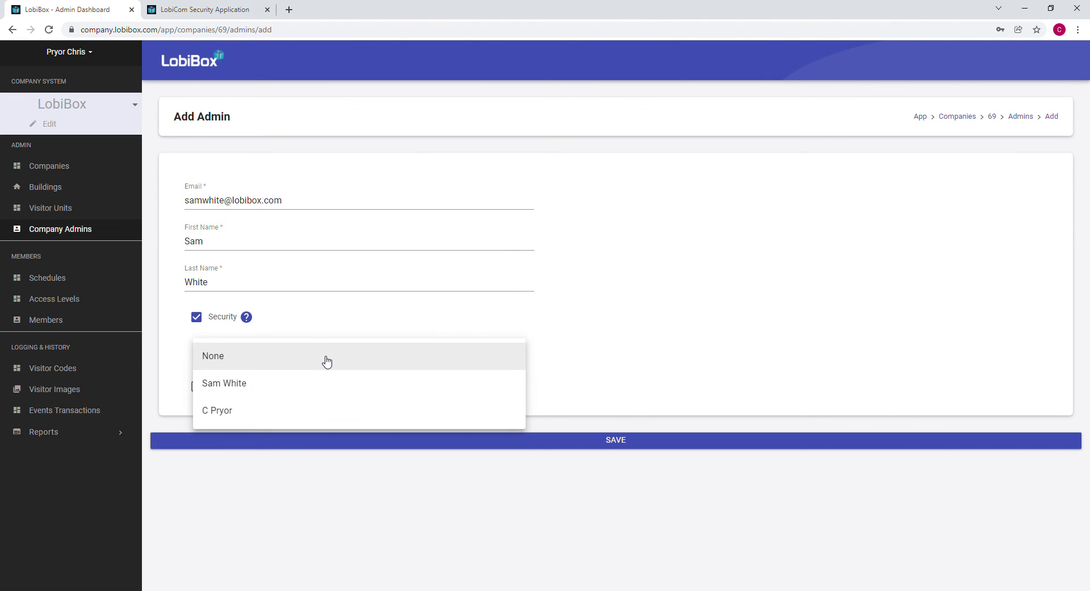
{"action": "left_click", "coordinate": [312, 382]}
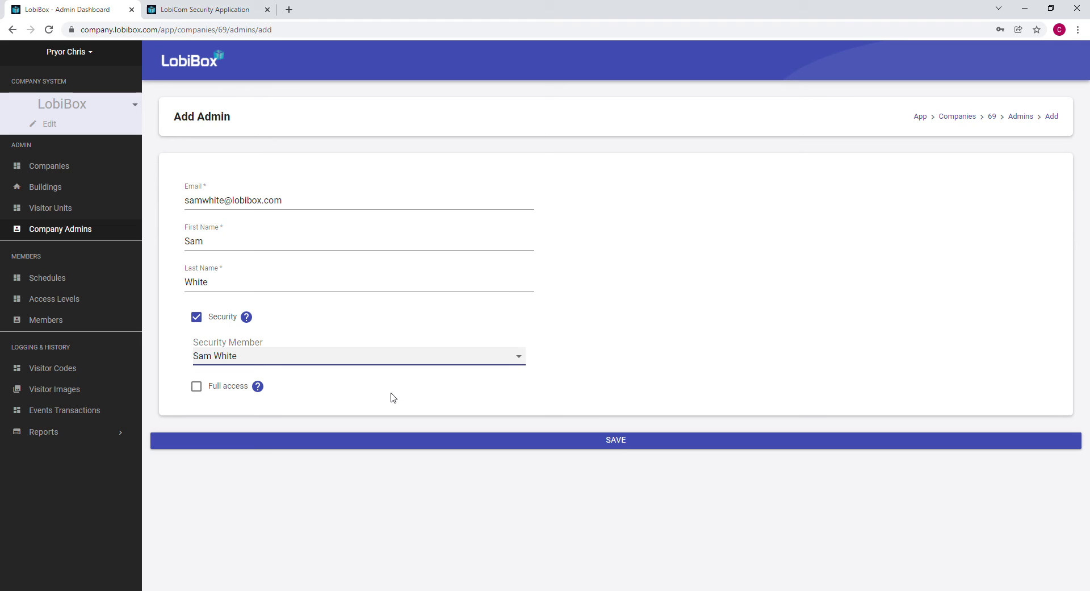
{"action": "left_click", "coordinate": [630, 445]}
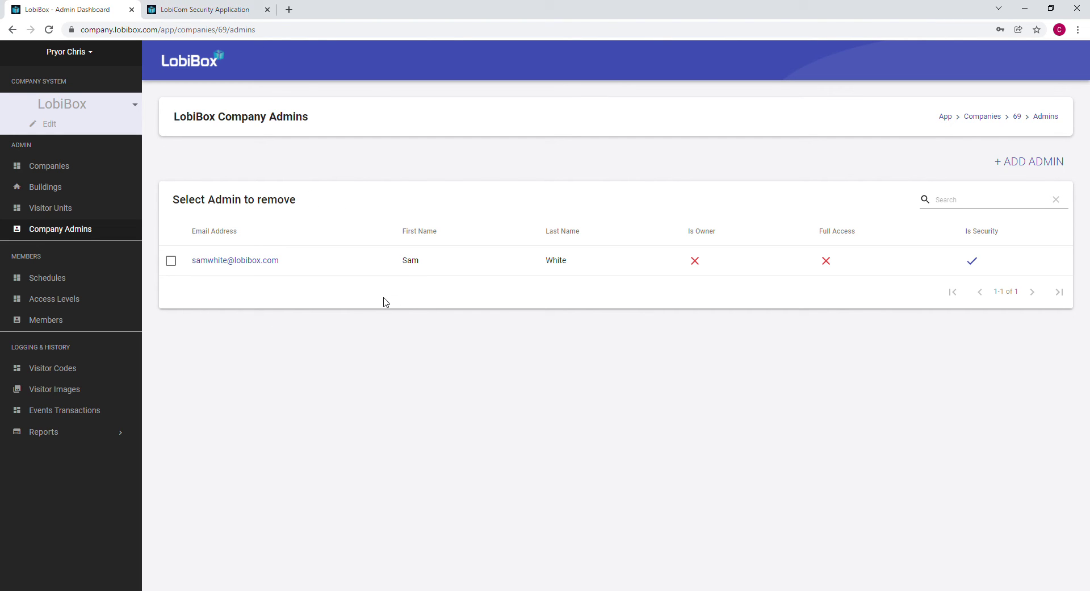
Once the first admin is listed, start another new admin entry.
{"action": "left_click", "coordinate": [1035, 164]}
Enter the support e-mail, first name 'Support' and last name 'LobiBox'.
{"action": "left_click", "coordinate": [305, 209]}
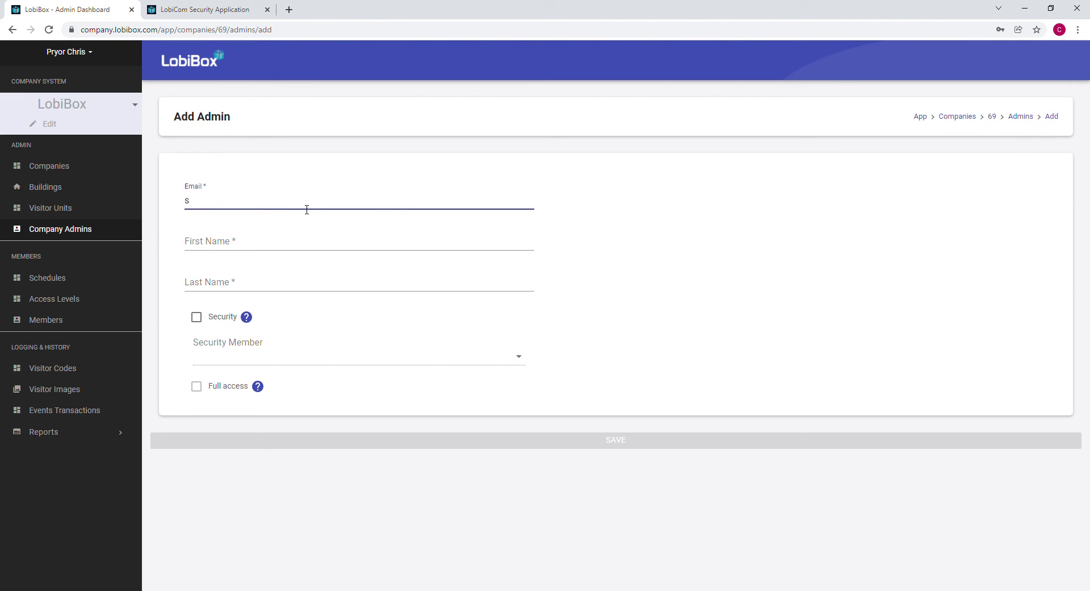
{"action": "type", "text": "s"}
{"action": "key", "text": "Down"}
{"action": "key", "text": "Return"}
{"action": "key", "text": "Tab"}
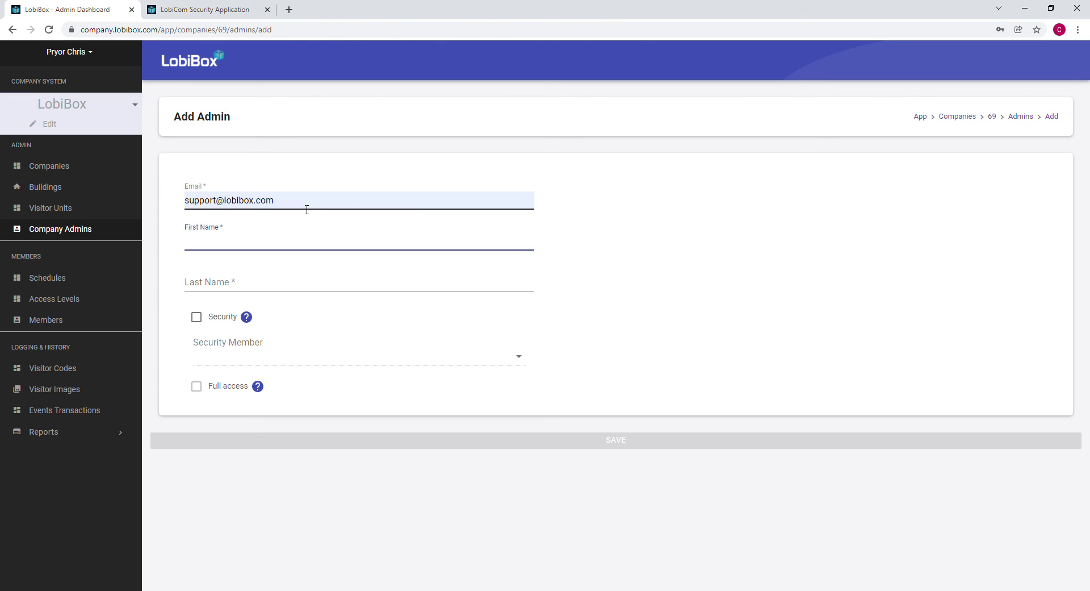
{"action": "type", "text": "Support"}
{"action": "key", "text": "Tab"}
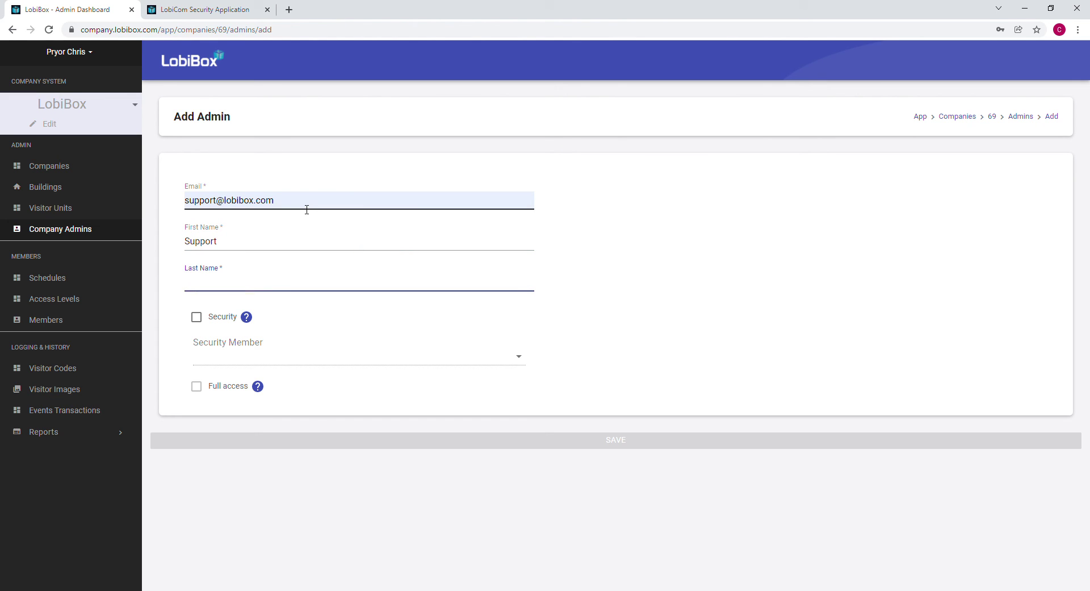
{"action": "type", "text": "L"}
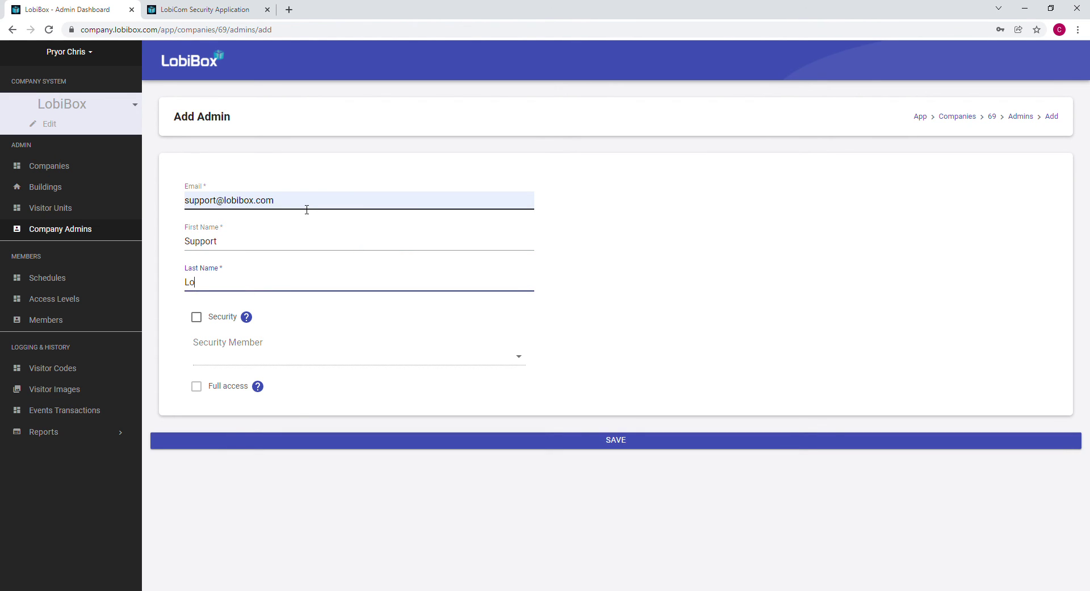
{"action": "type", "text": "o"}
{"action": "key", "text": "Down"}
{"action": "key", "text": "Return"}
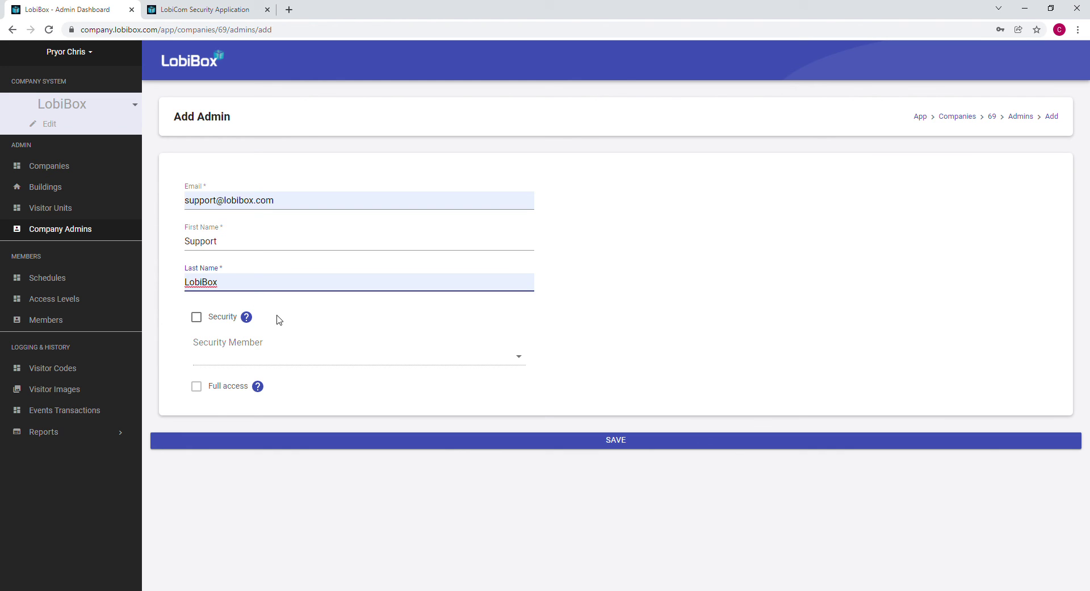
Tick Security and Full access, and link the admin to the other existing member.
{"action": "left_click", "coordinate": [198, 319]}
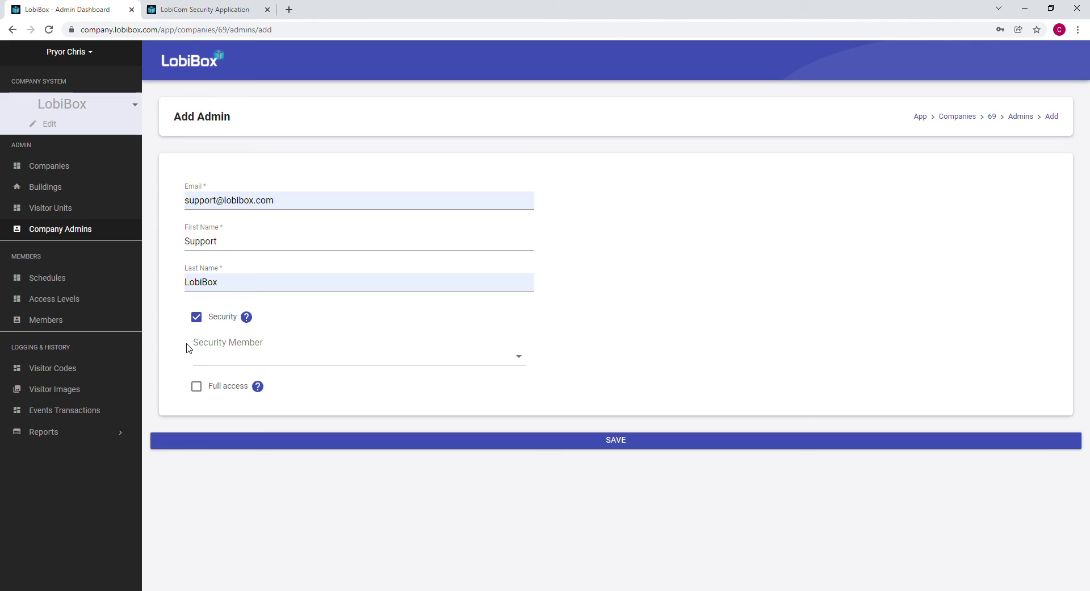
{"action": "left_click", "coordinate": [199, 392]}
{"action": "left_click", "coordinate": [355, 364]}
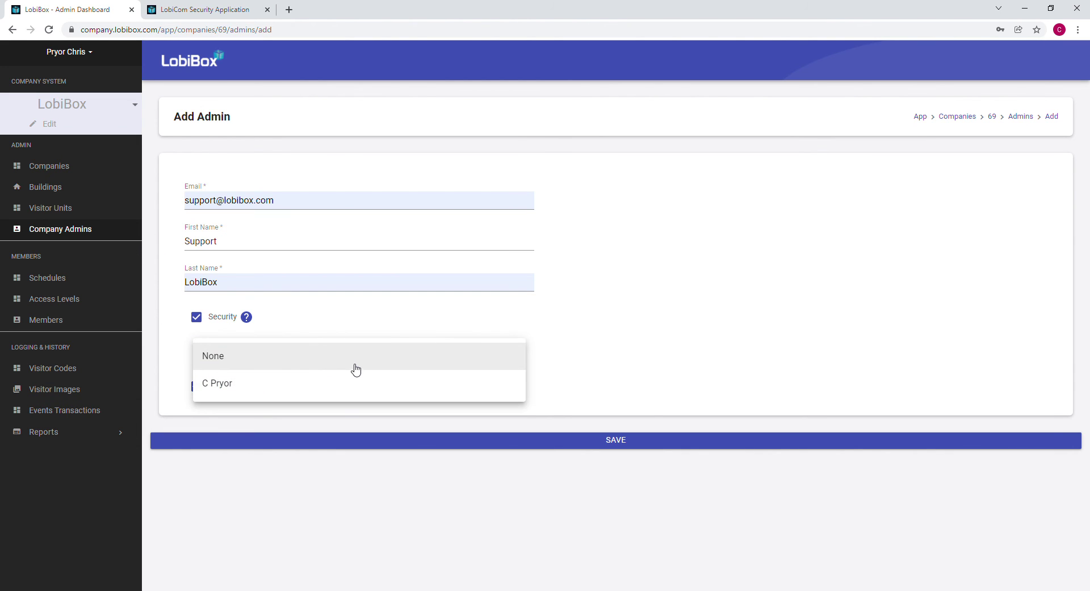
{"action": "left_click", "coordinate": [357, 387]}
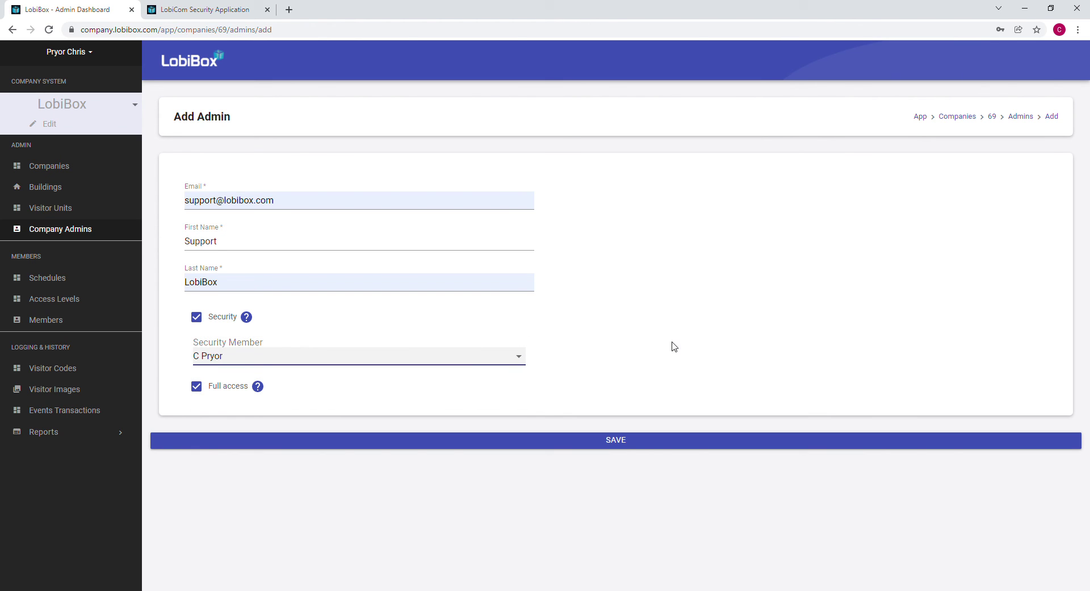
Save the second security admin so two admins appear in the list.
{"action": "left_click", "coordinate": [631, 441]}
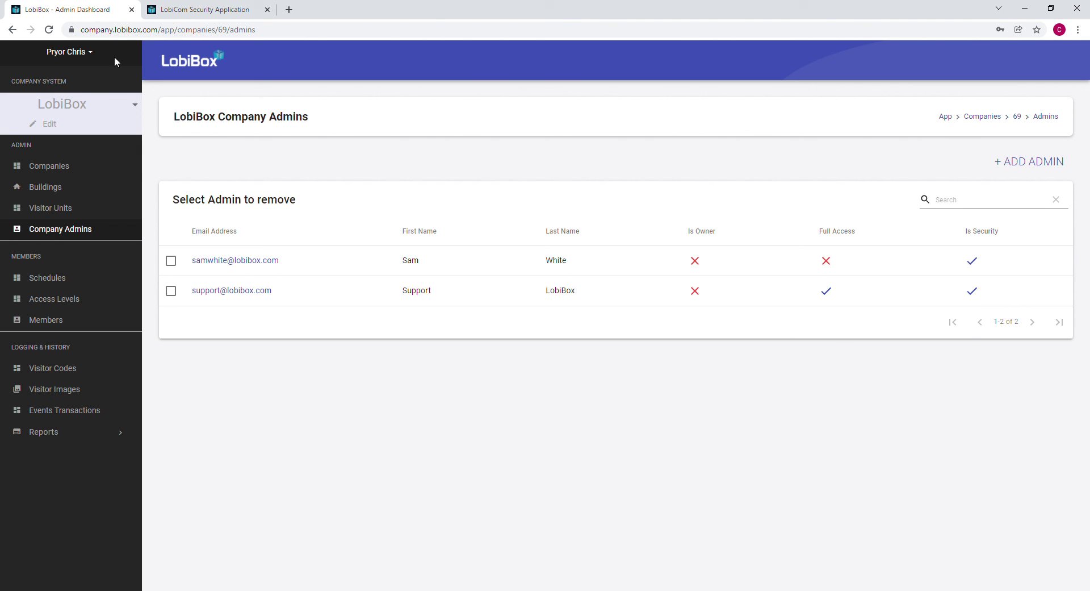
Log in to LobiCom Security Application with the saved support admin credentials.
{"action": "left_click", "coordinate": [222, 15]}
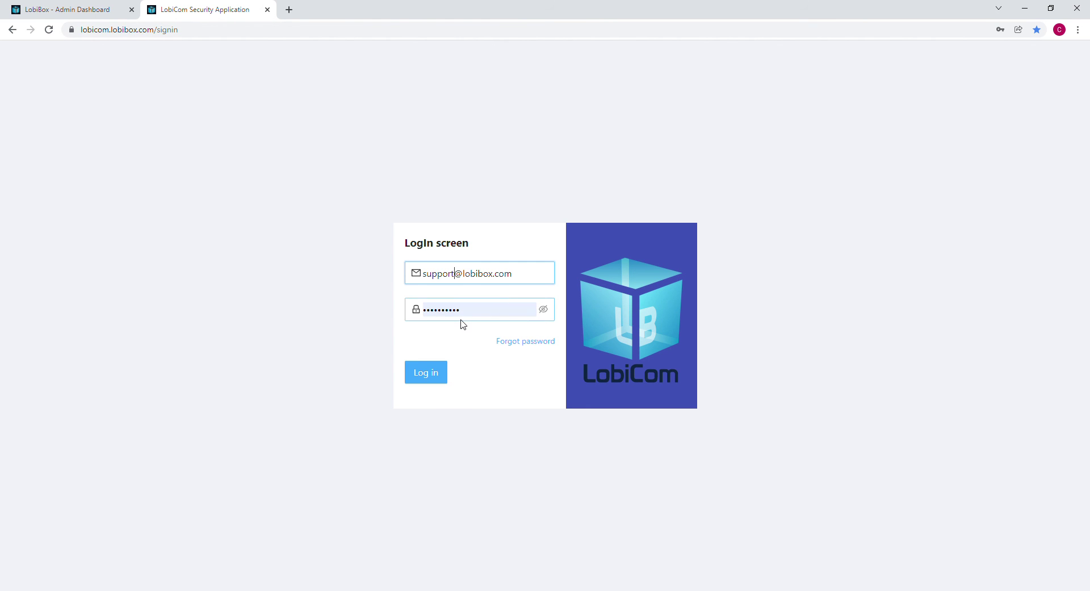
{"action": "left_click", "coordinate": [435, 378]}
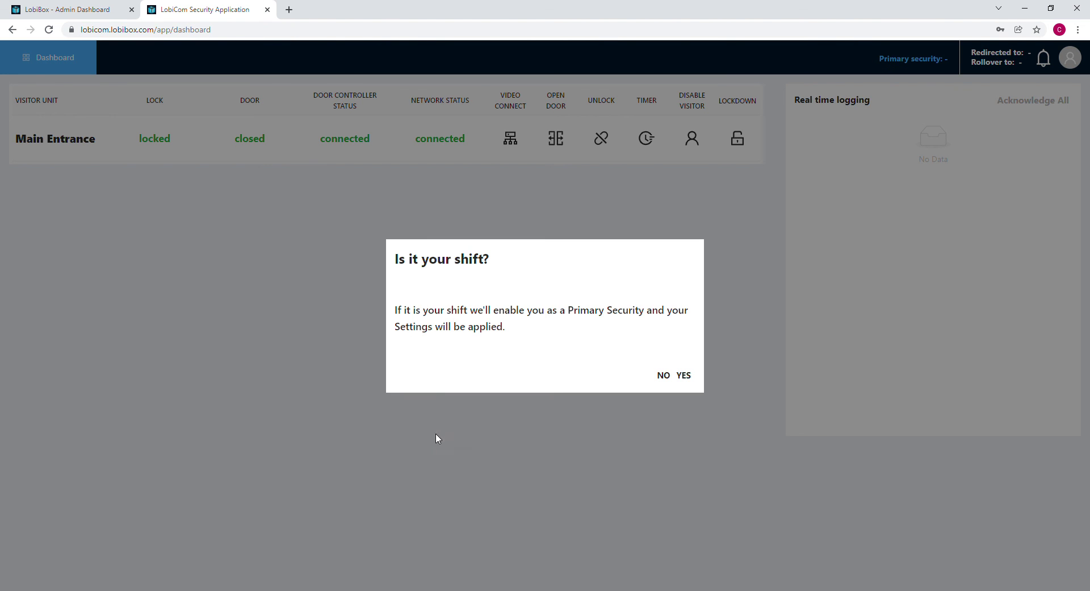